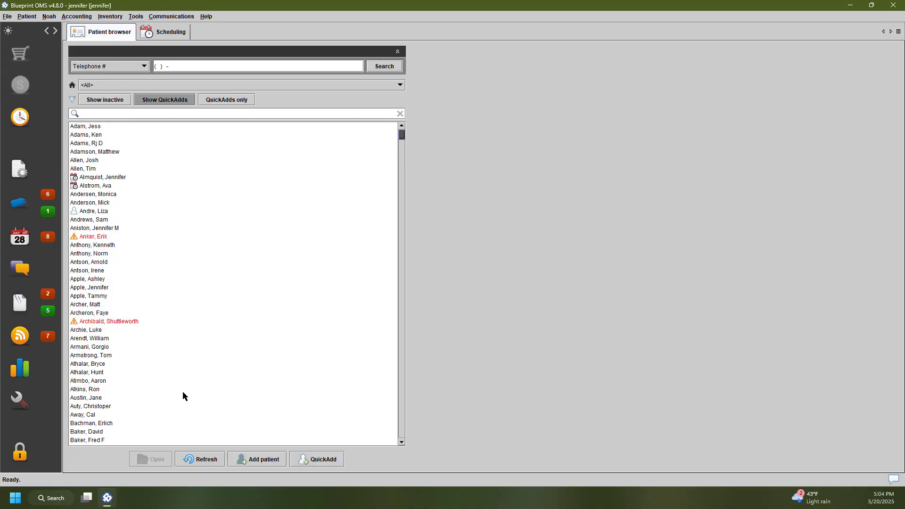
Start a new patient record with the title Mrs. and enter the patient's first name, last name and date of birth
click(252, 460)
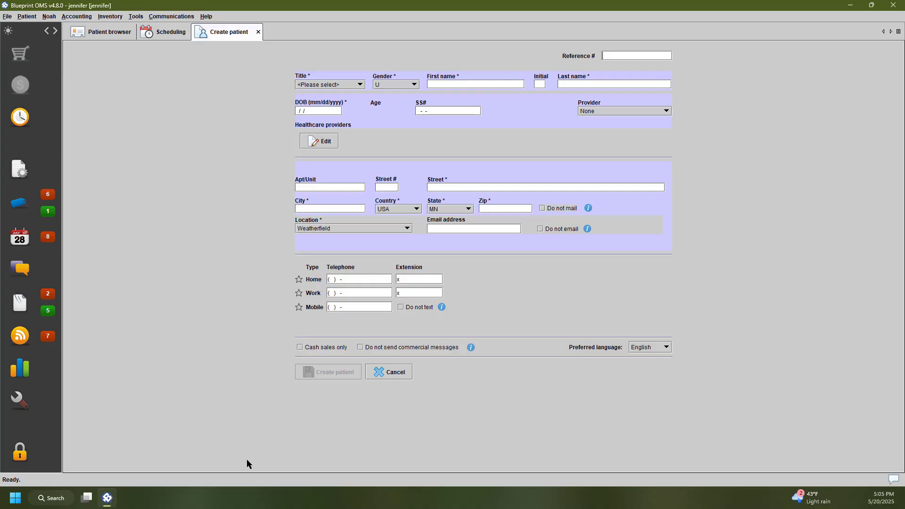
click(311, 85)
click(312, 119)
click(440, 81)
text(Sara)
text(Sampl)
text(01/02/19)
text(73)
key(Tab)
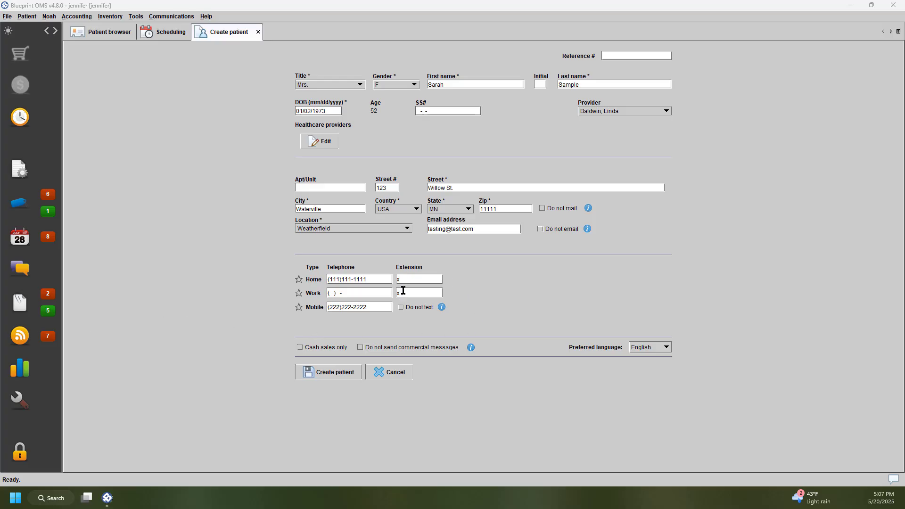
Mark the mobile number as the preferred telephone and check the explanations of the Do not email and Do not mail options
click(299, 307)
click(588, 232)
mouse_move(588, 209)
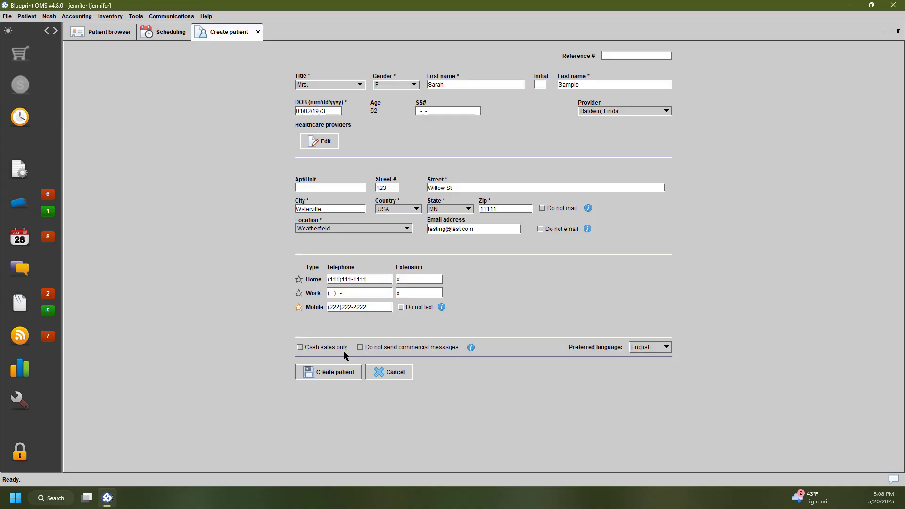
Check how a cash-sales-only patient is flagged in the patient list and review the preferred language choices for the new patient
click(106, 33)
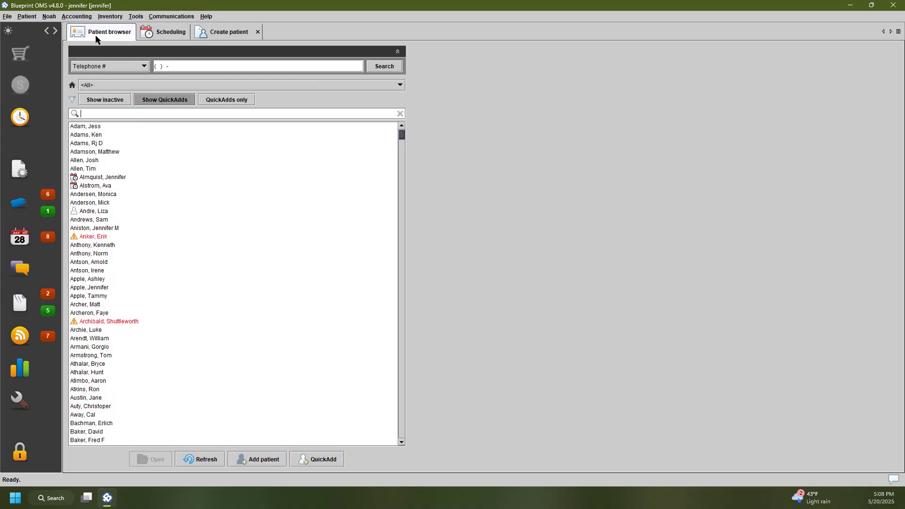
mouse_move(102, 238)
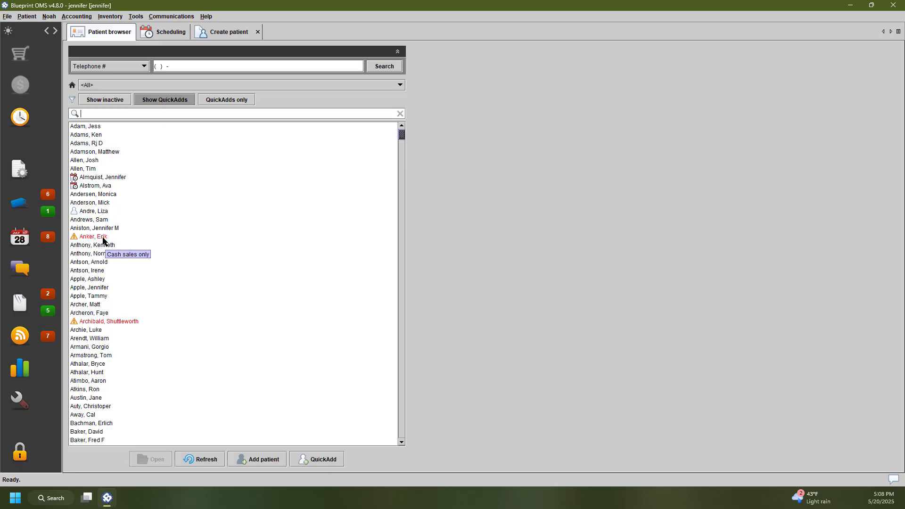
click(221, 34)
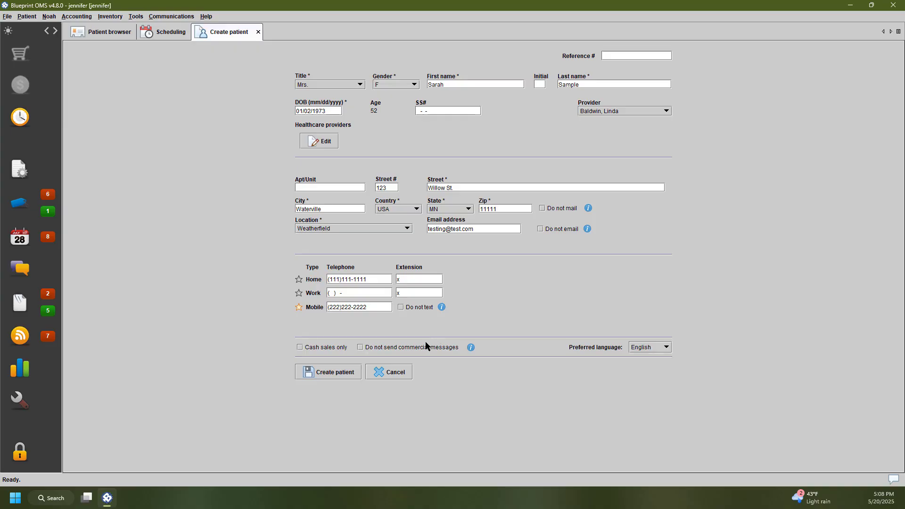
click(658, 350)
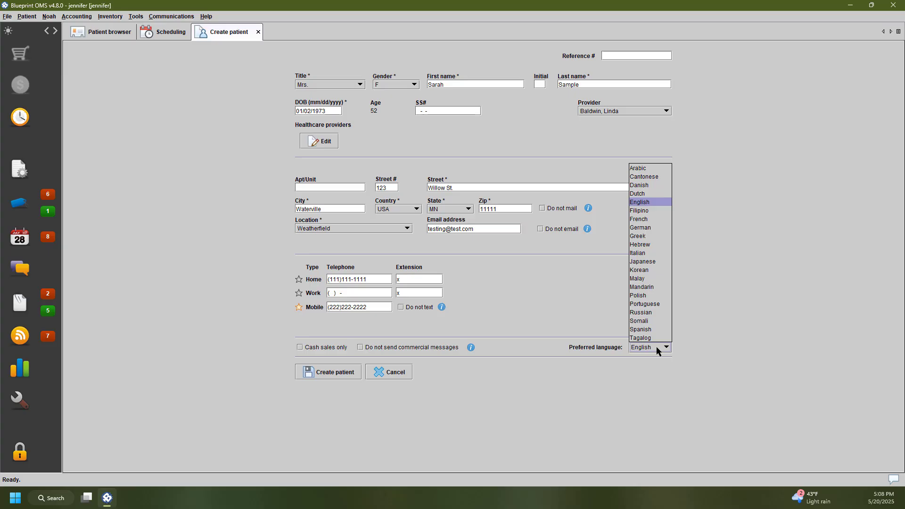
click(658, 350)
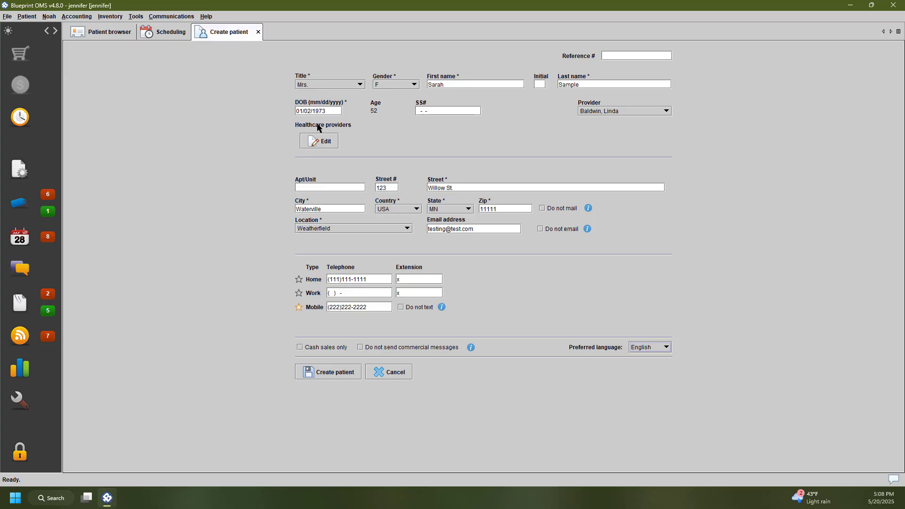
Examine the healthcare providers that can be added to the patient and the form for creating one, leaving without changes
click(323, 146)
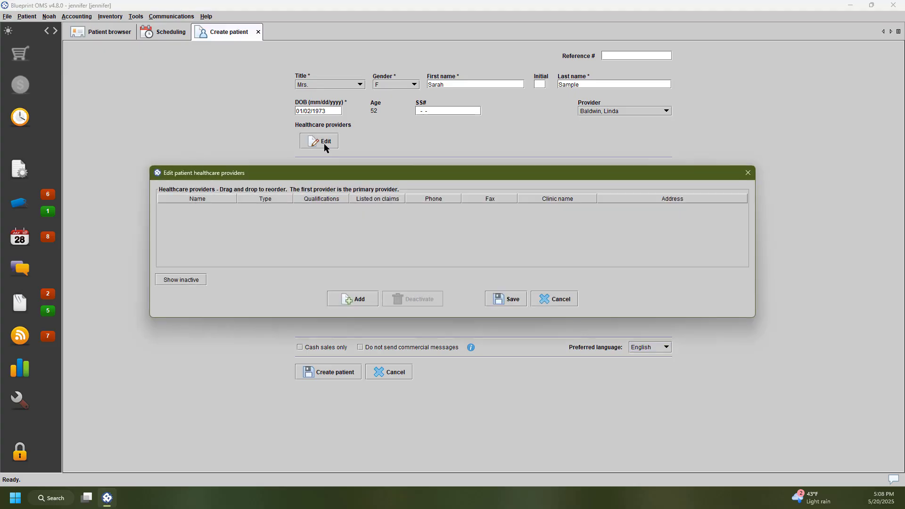
click(358, 301)
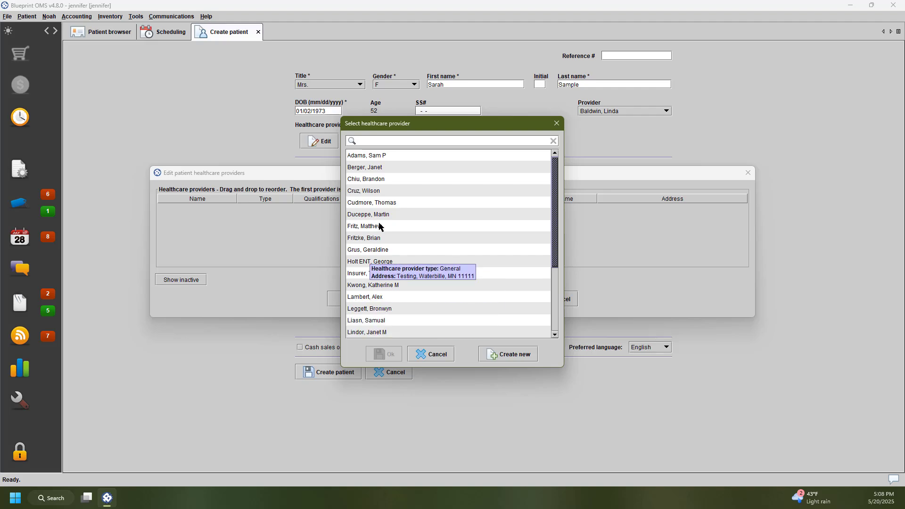
drag(556, 192, 554, 255)
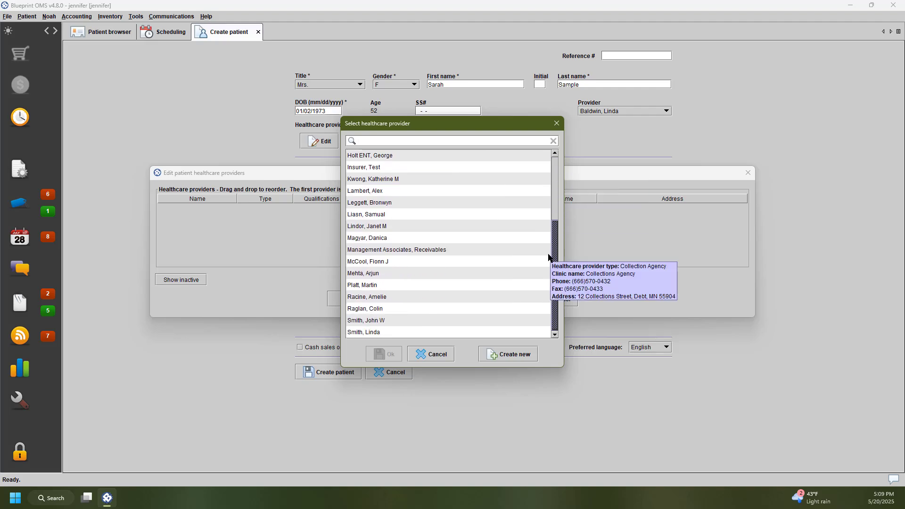
click(524, 356)
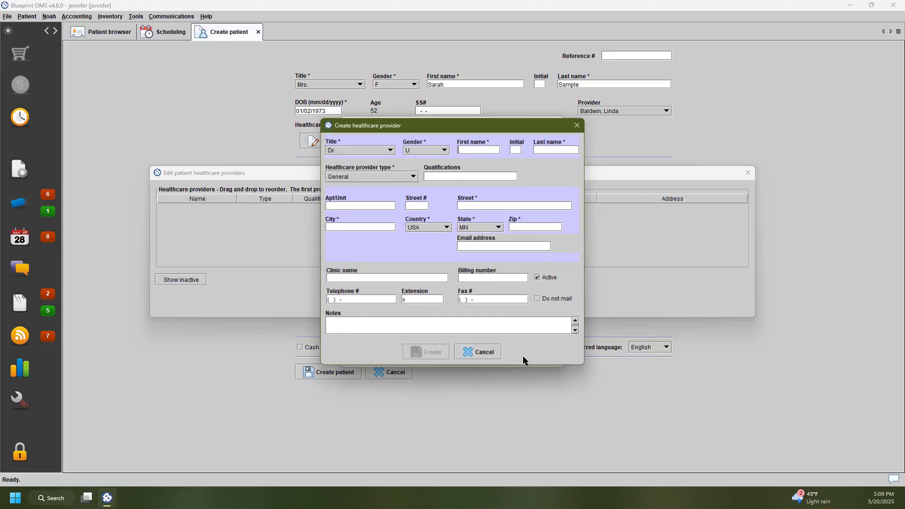
click(493, 352)
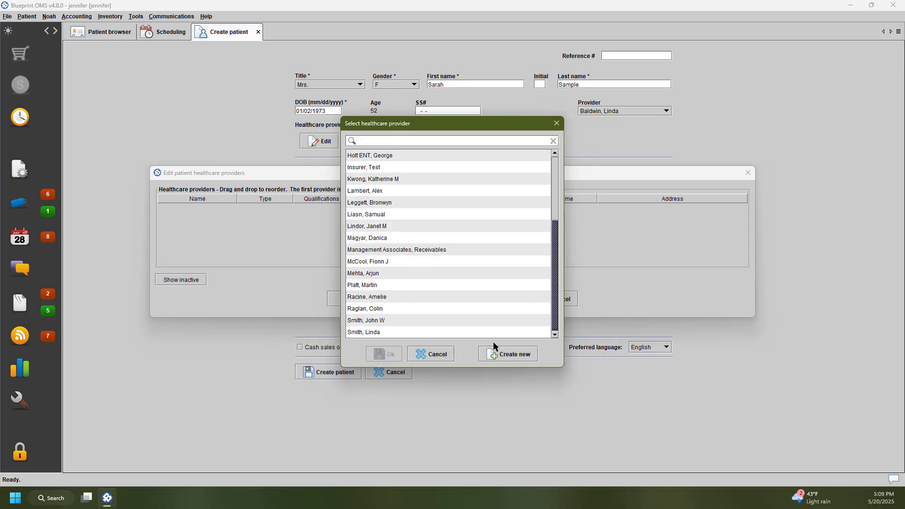
click(441, 355)
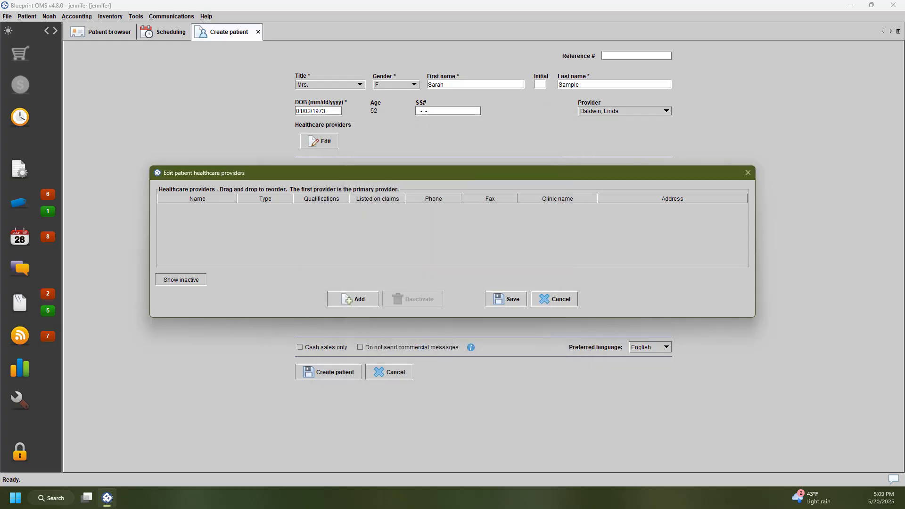
click(572, 298)
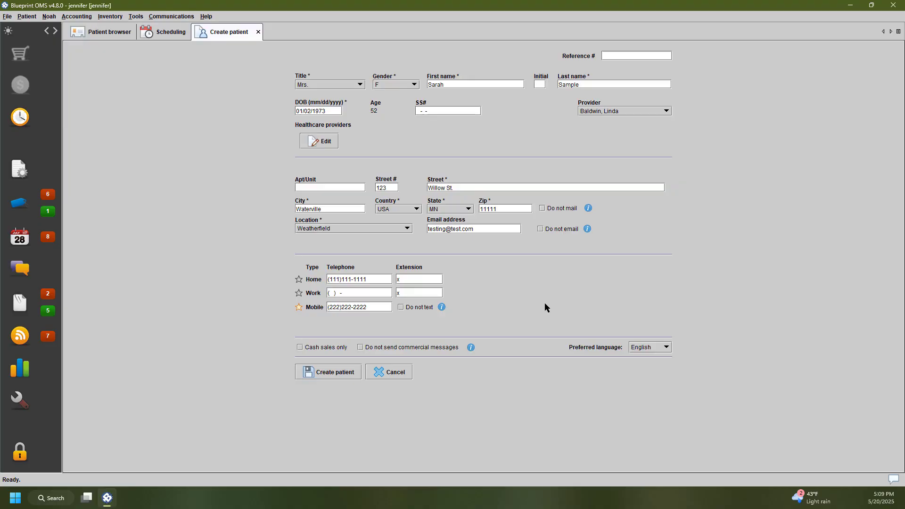
Submit the new patient and browse the referral sources, including patients and healthcare providers in the list and excluding them again
click(343, 373)
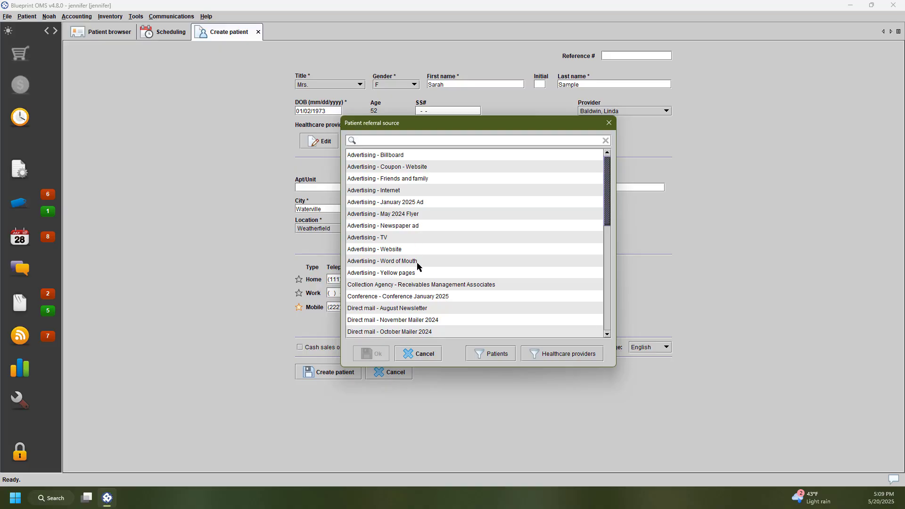
drag(607, 178, 607, 272)
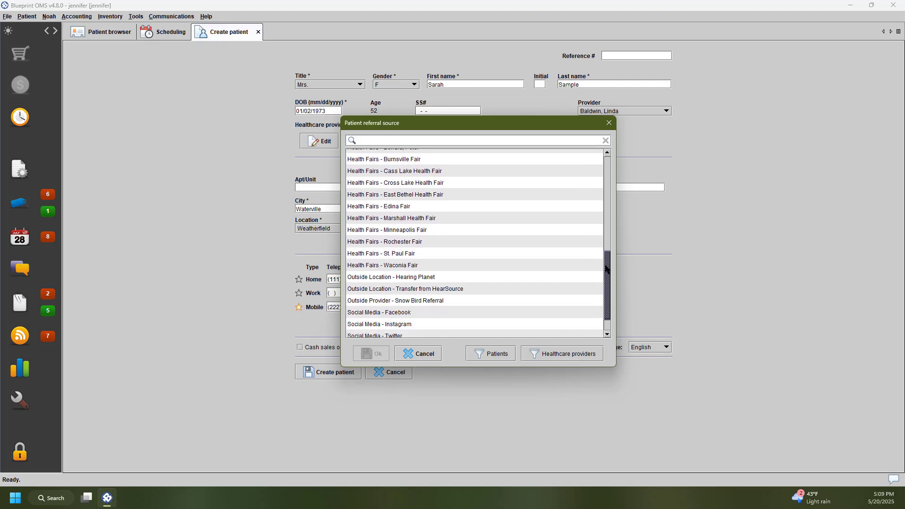
click(503, 359)
click(553, 358)
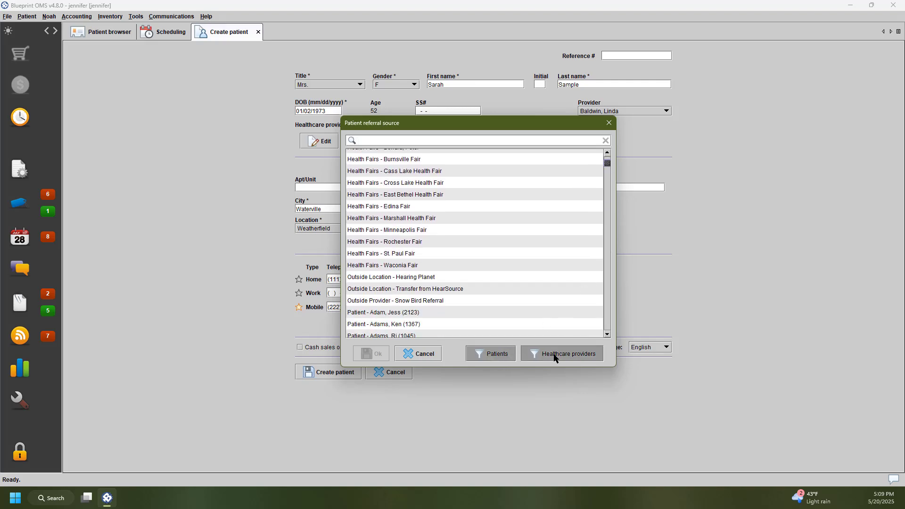
click(542, 356)
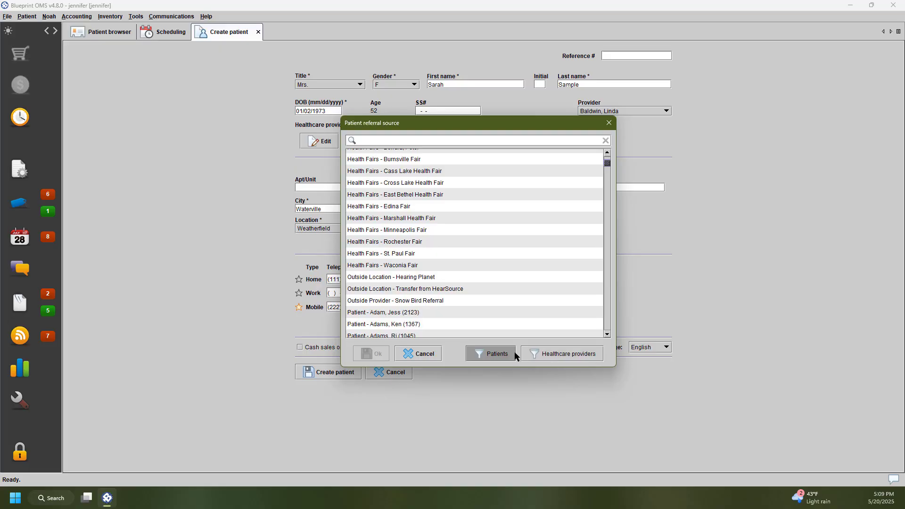
click(506, 356)
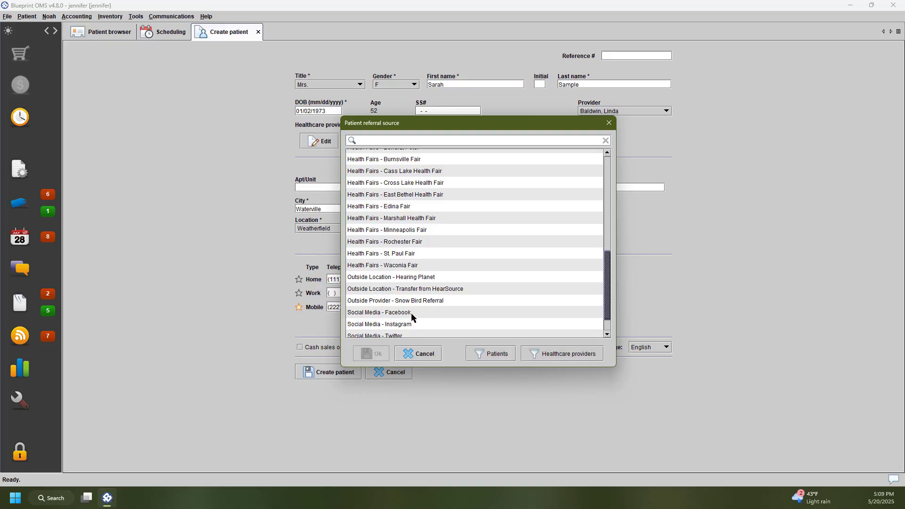
Set the referral source to Social Media - Facebook and create the patient anyway despite the potential duplicate
click(411, 313)
click(381, 354)
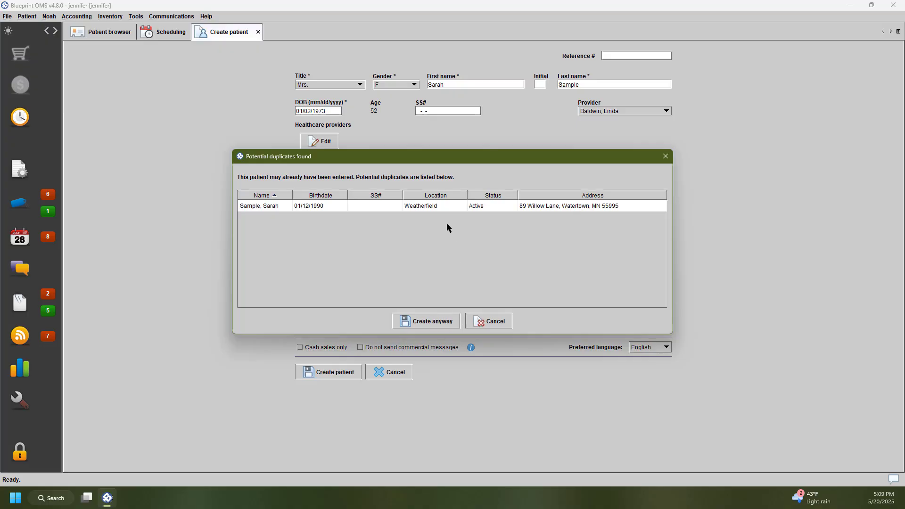
click(440, 323)
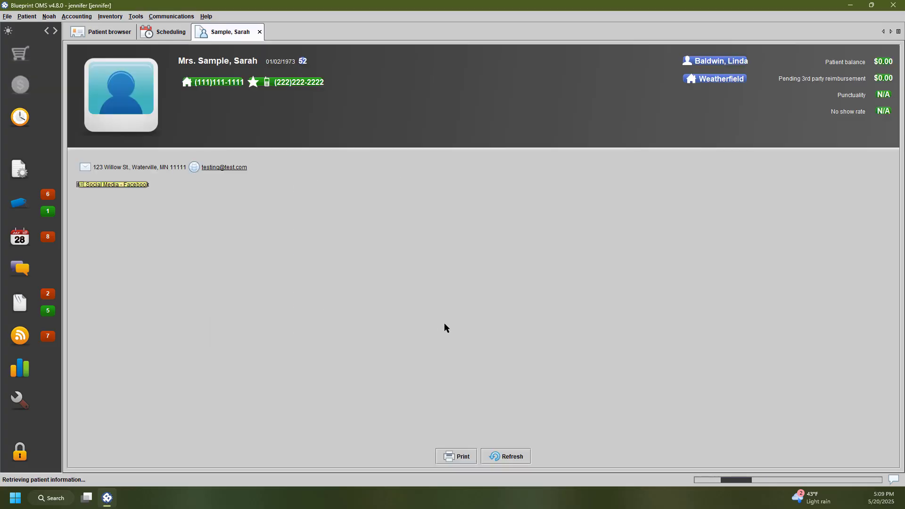